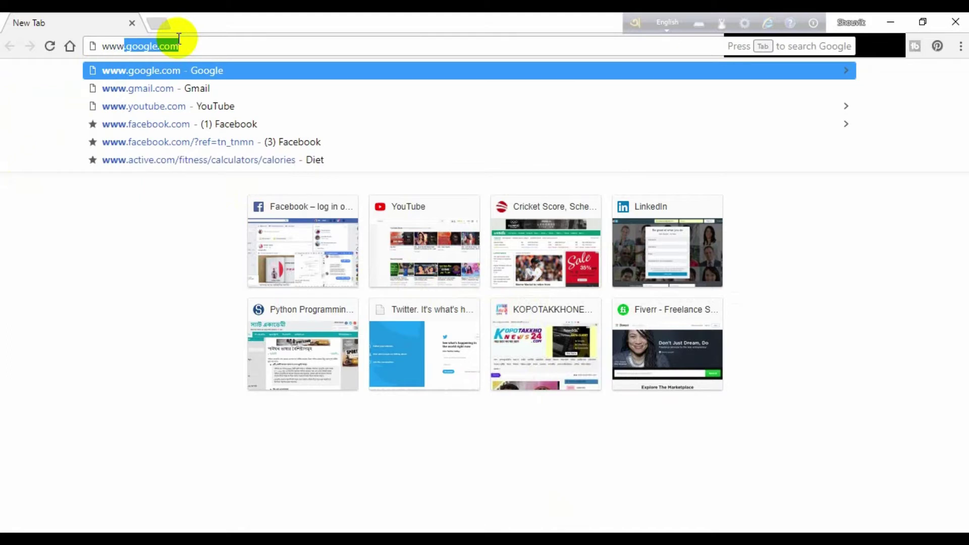
key("BackSpace")
type("ail.com")
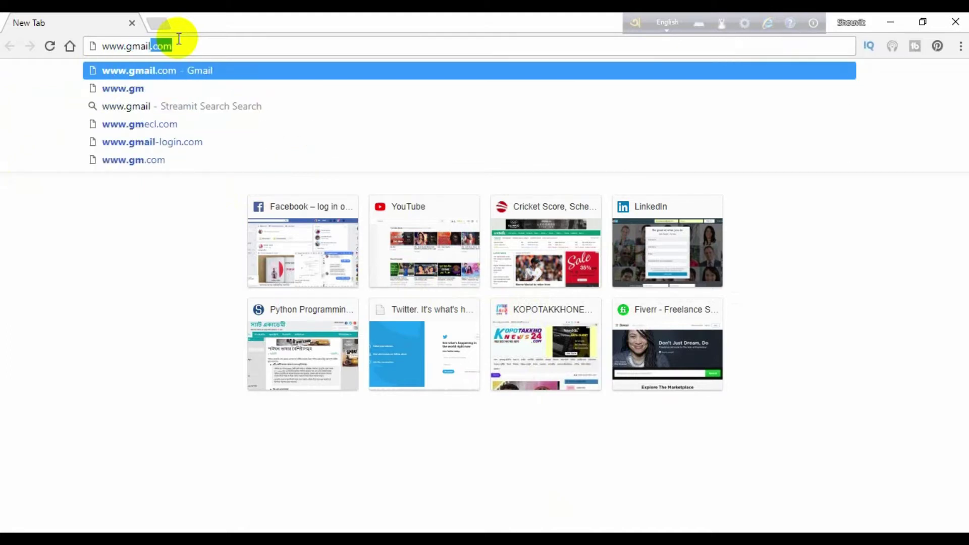
key("Return")
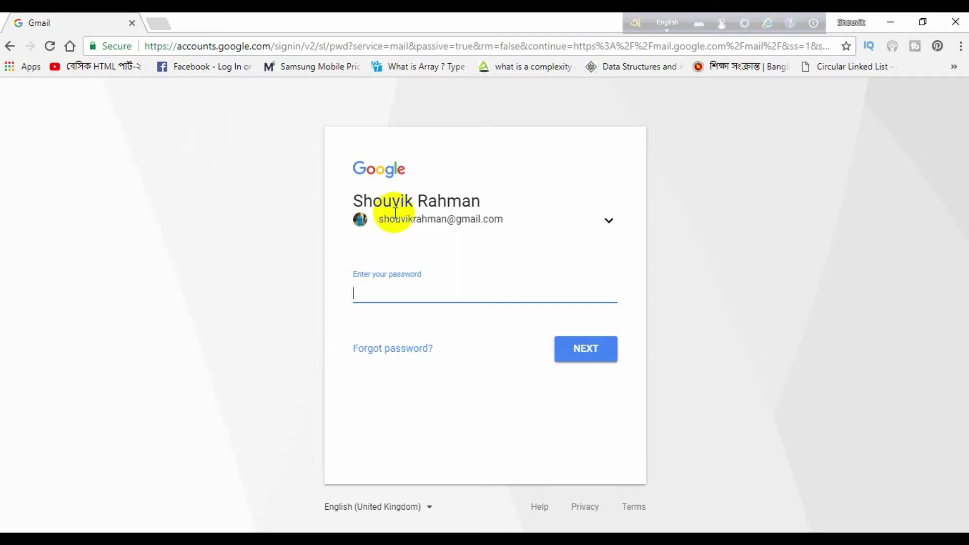
- Switch from the saved account to Google's Create account sign-up form
left_click(610, 222)
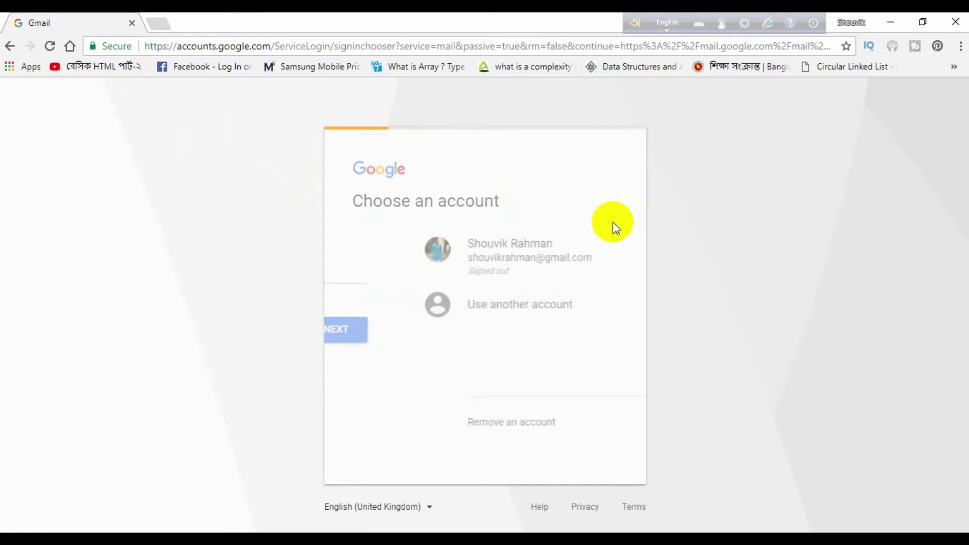
left_click(432, 310)
left_click(380, 370)
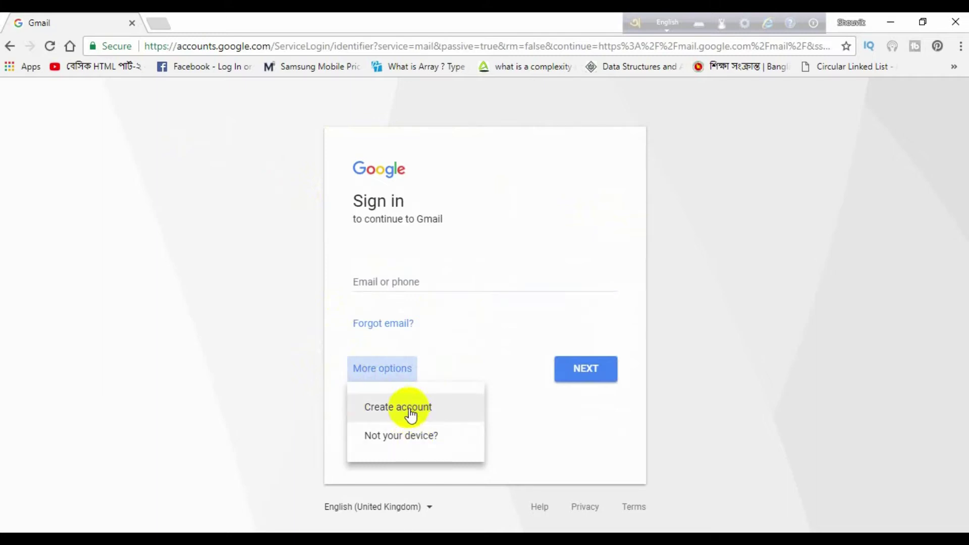
left_click(395, 407)
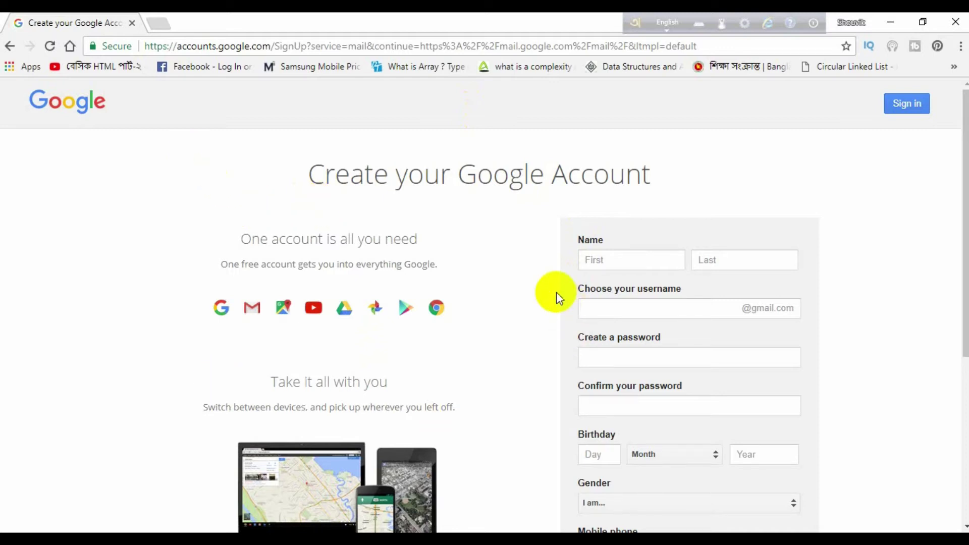
- Enter the new account's first name and surname, then type a Gmail username
scroll(556, 292, "down", 5)
scroll(556, 291, "up", 5)
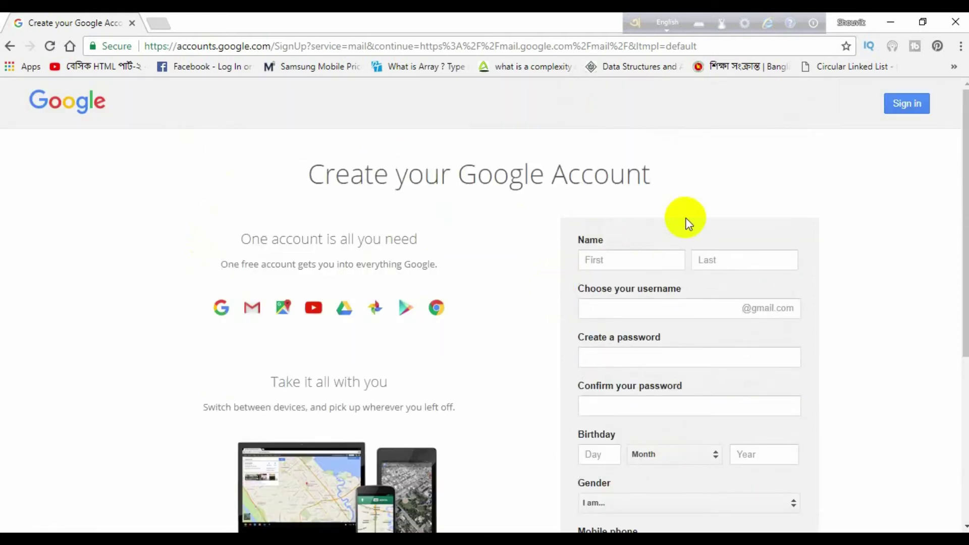
left_click(611, 260)
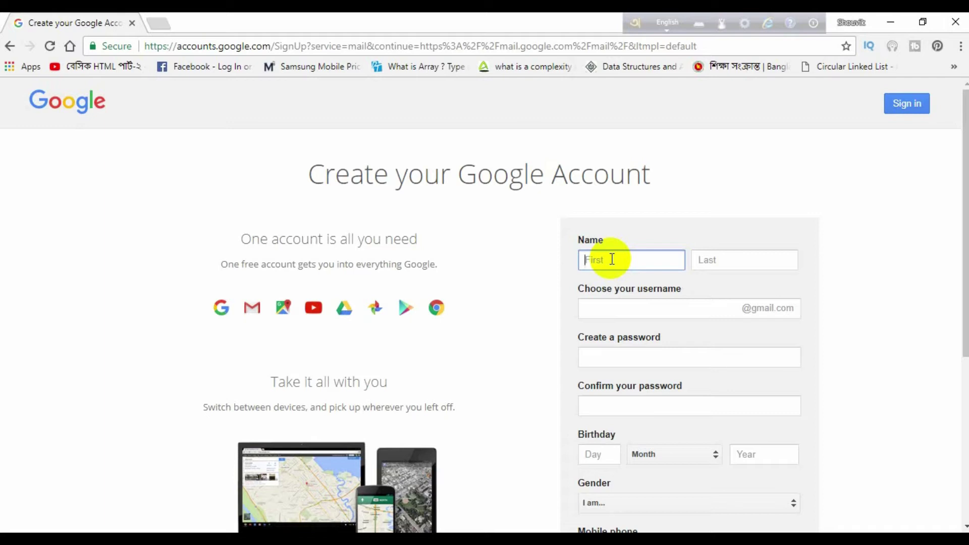
left_click(728, 257)
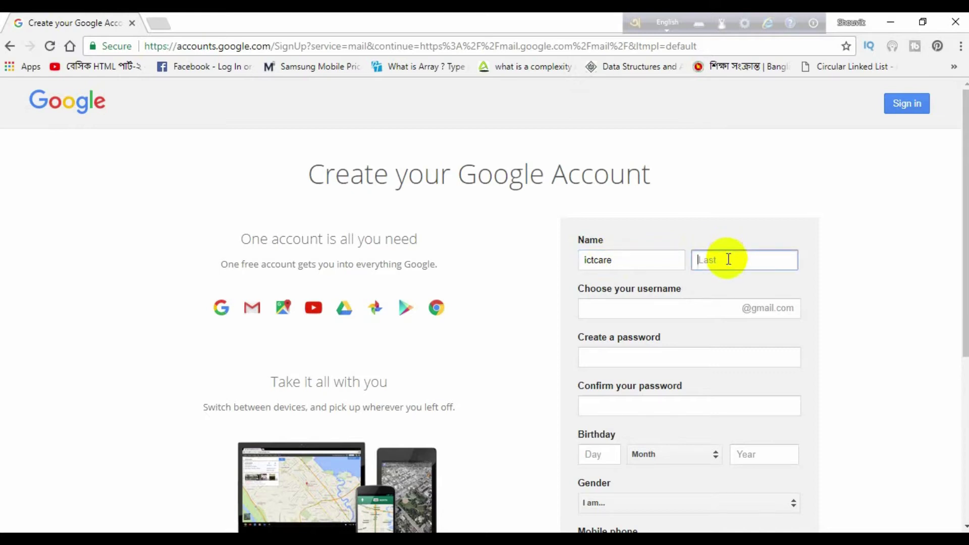
left_click(636, 309)
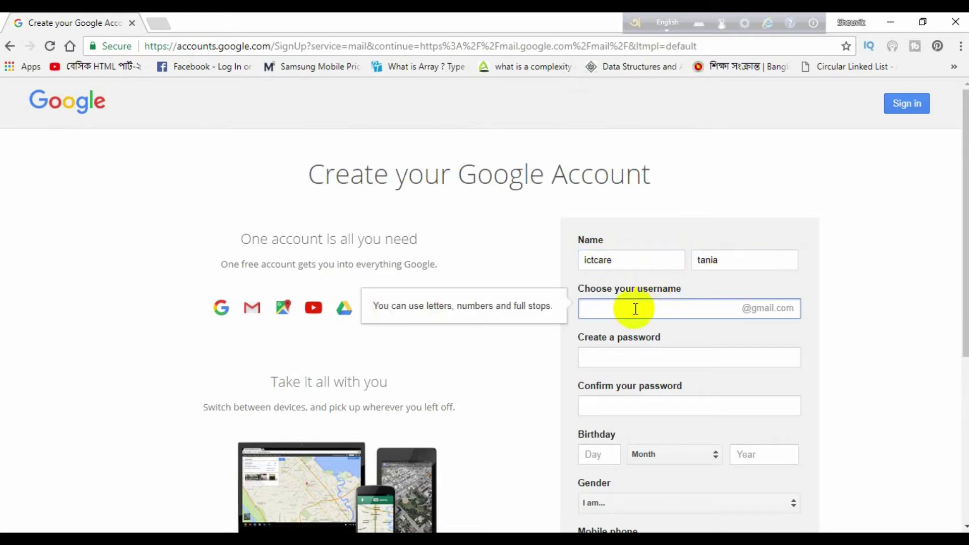
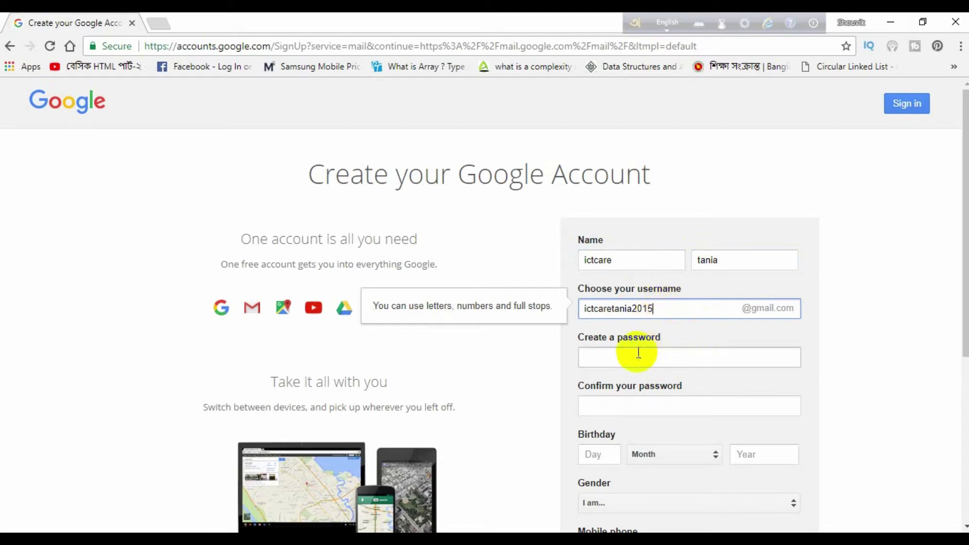
- Append 2015 to the username, then enter and confirm the account password
left_click(638, 353)
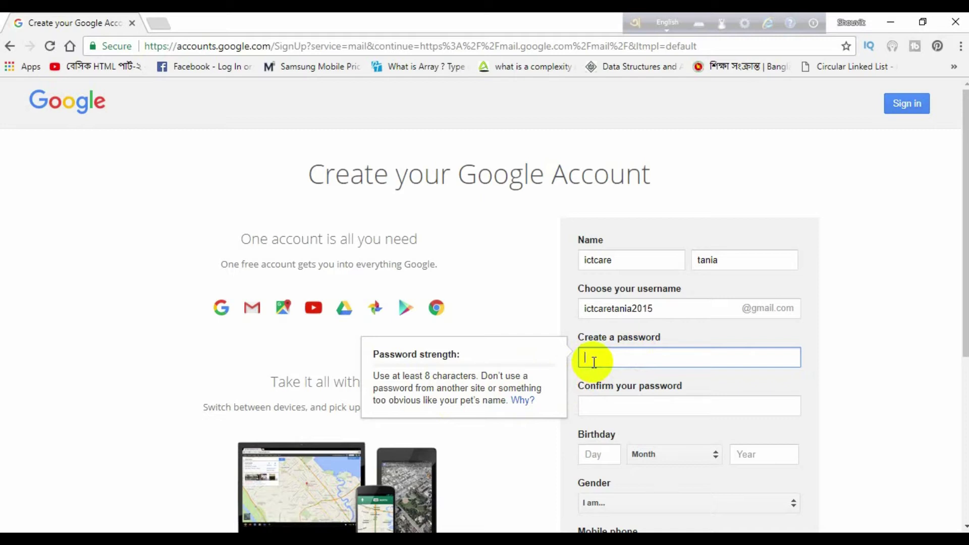
type("•••••")
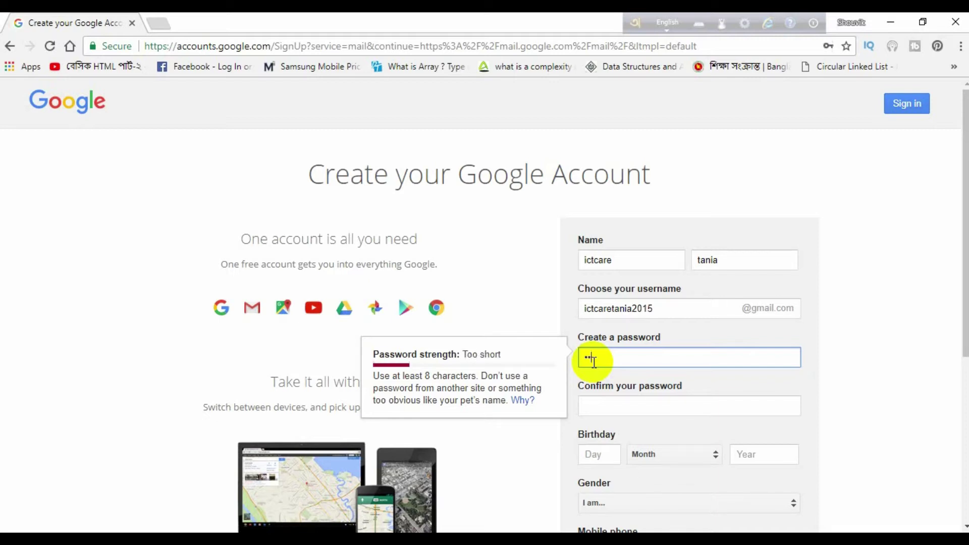
type("•••")
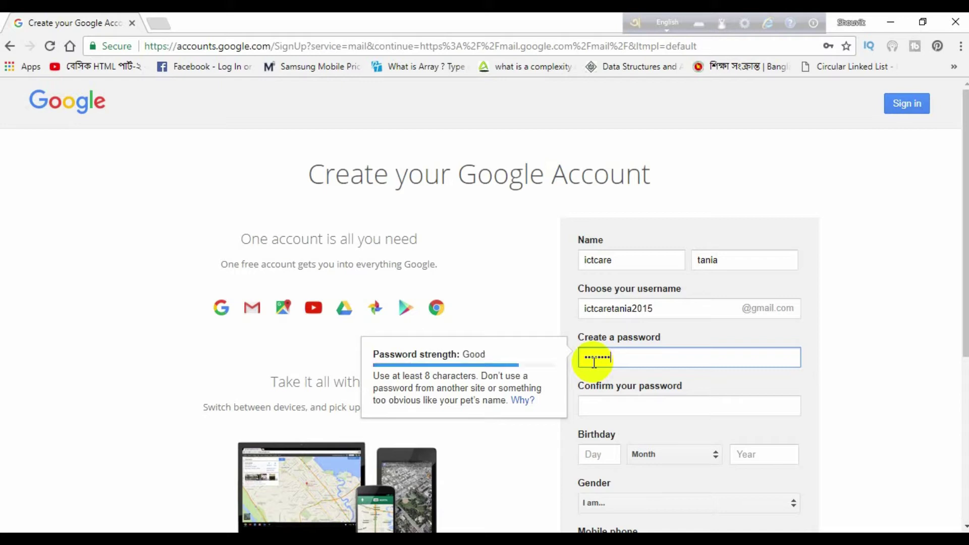
left_click(624, 414)
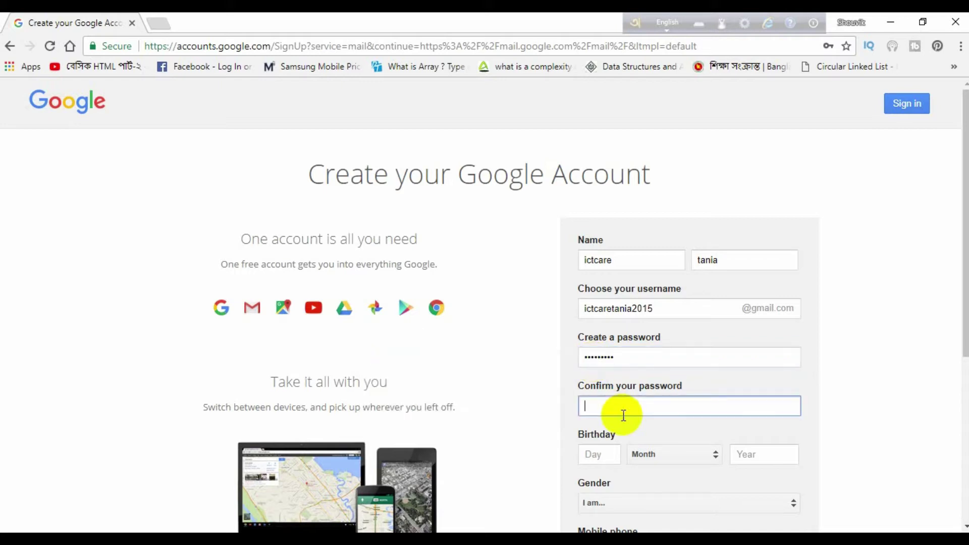
type("•••••••••")
scroll(695, 379, "down", 1)
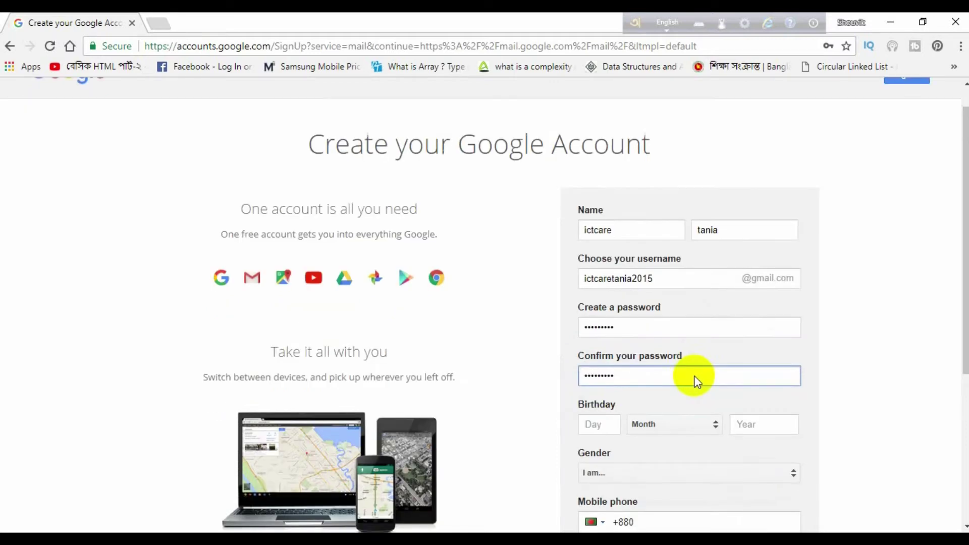
scroll(694, 379, "down", 1)
left_click(607, 388)
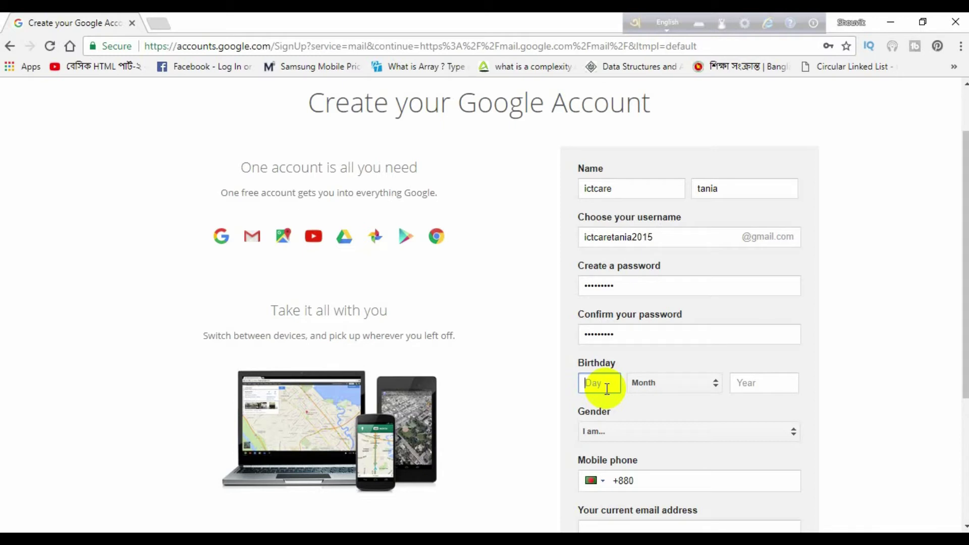
type("23")
left_click(715, 386)
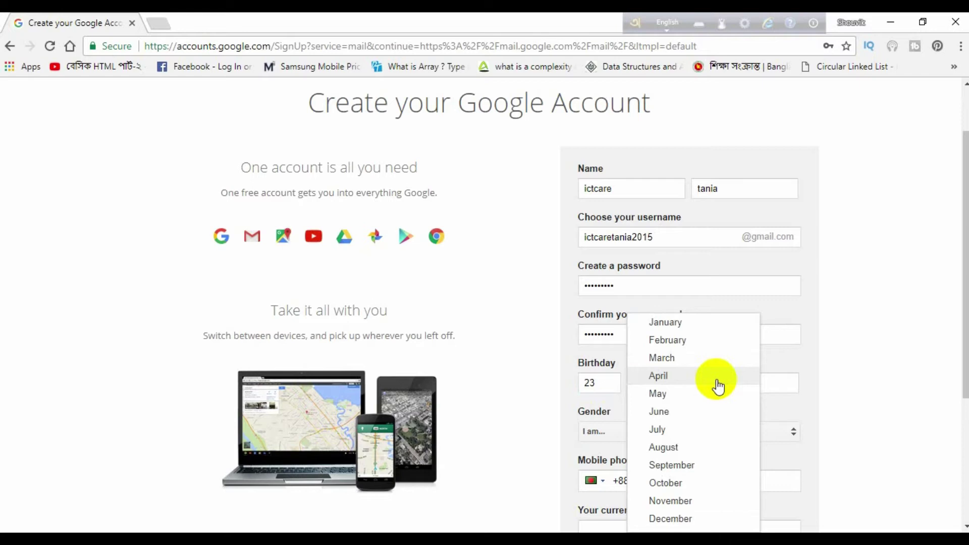
left_click(678, 501)
left_click(757, 386)
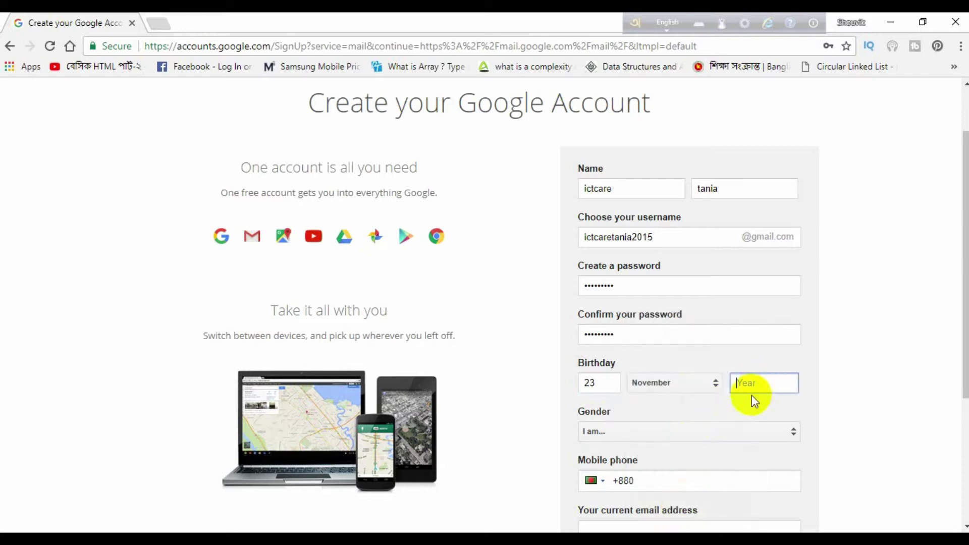
type("1993")
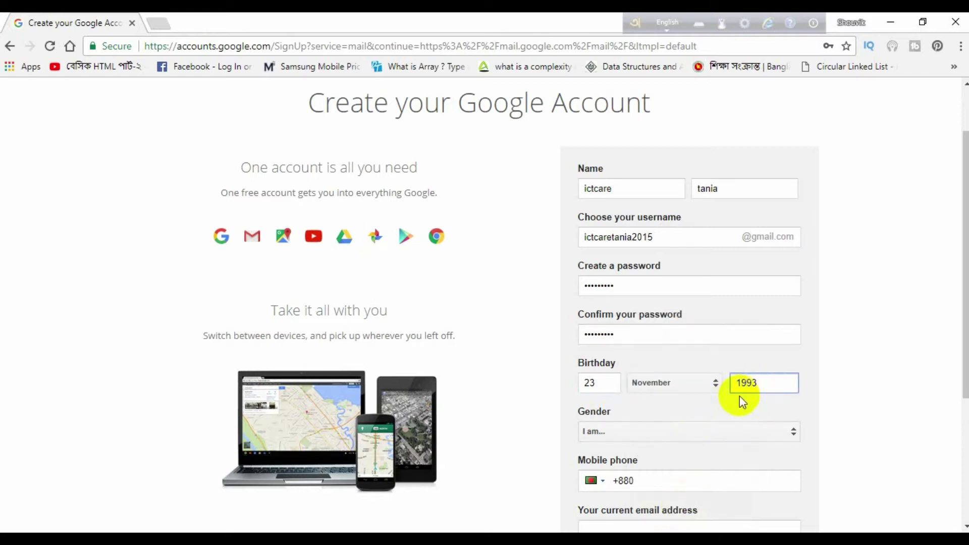
- Choose Female as the gender and move to the Mobile phone field
scroll(740, 395, "down", 4)
left_click(789, 227)
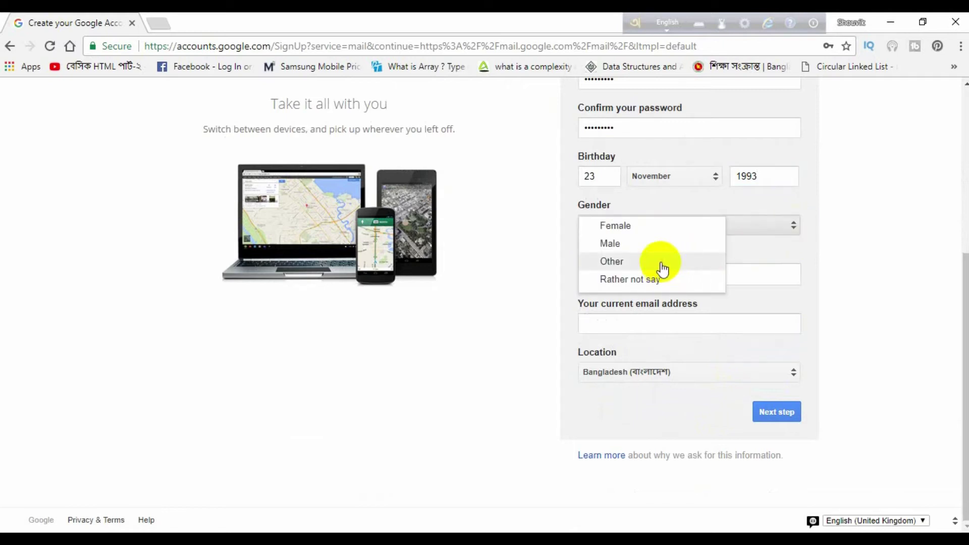
left_click(645, 230)
left_click(673, 275)
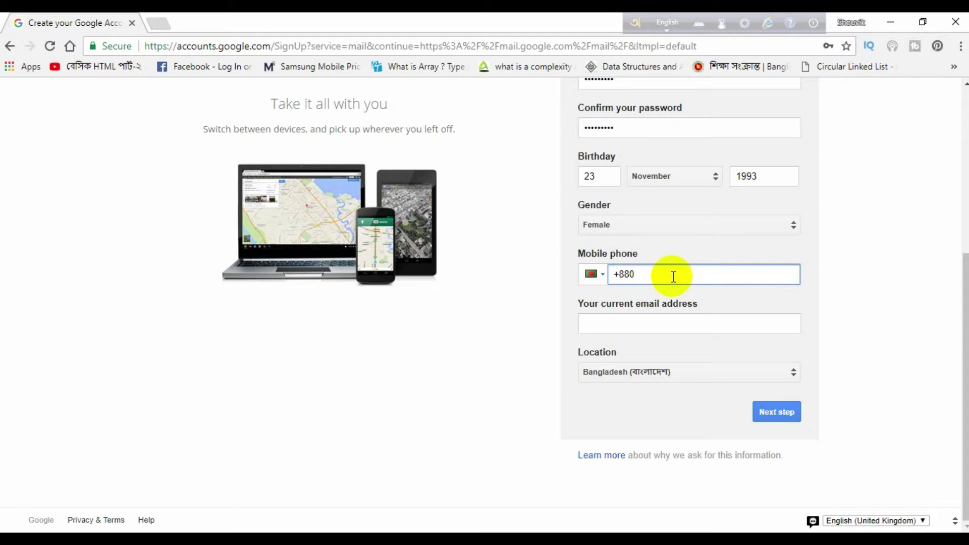
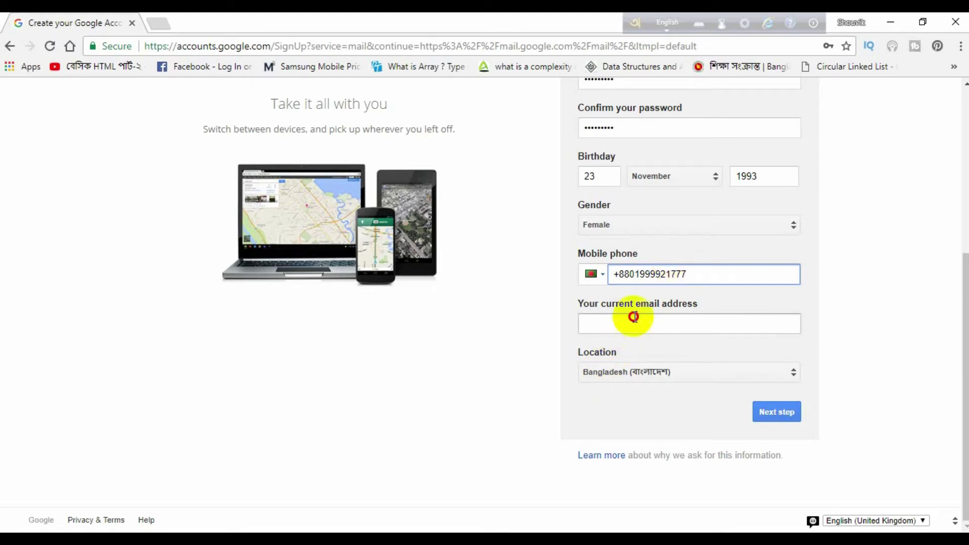
- Enter the mobile number after +880 and the current email address
left_click(635, 317)
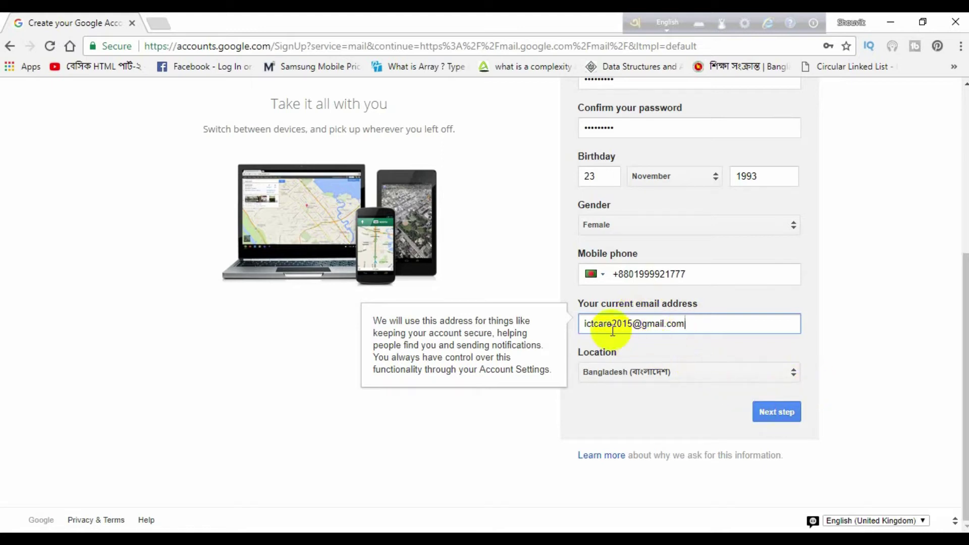
- Submit the sign-up form and agree to Google's Privacy and Terms
left_click(770, 420)
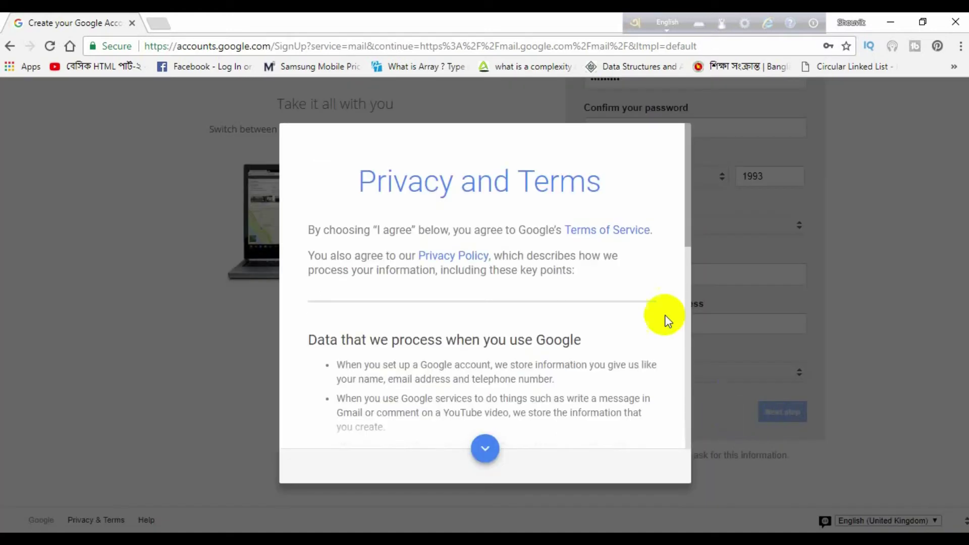
scroll(508, 346, "down", 5)
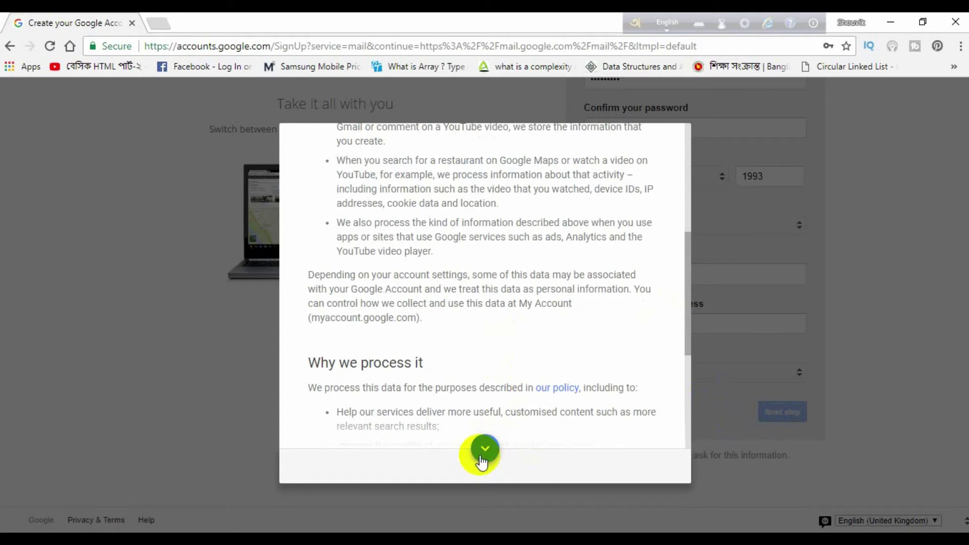
left_click(485, 448)
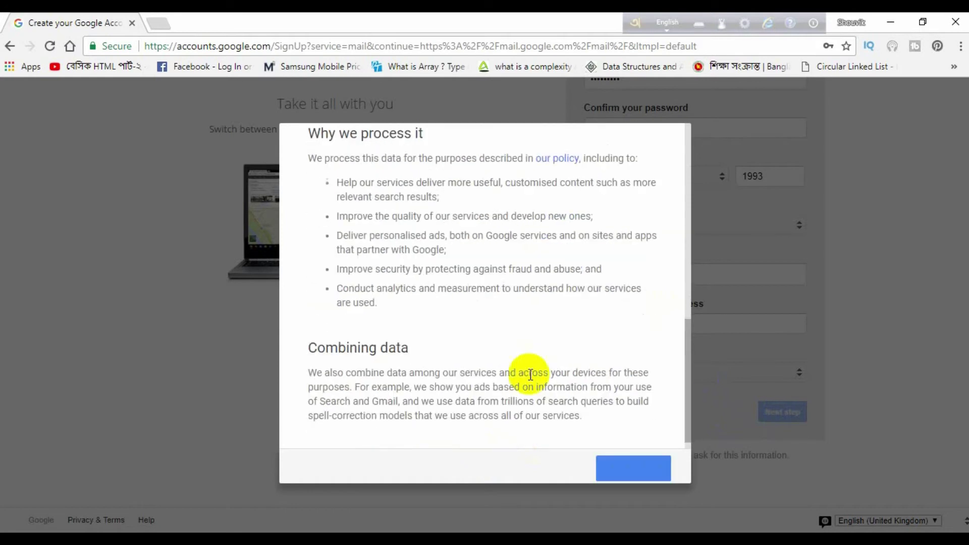
left_click(638, 469)
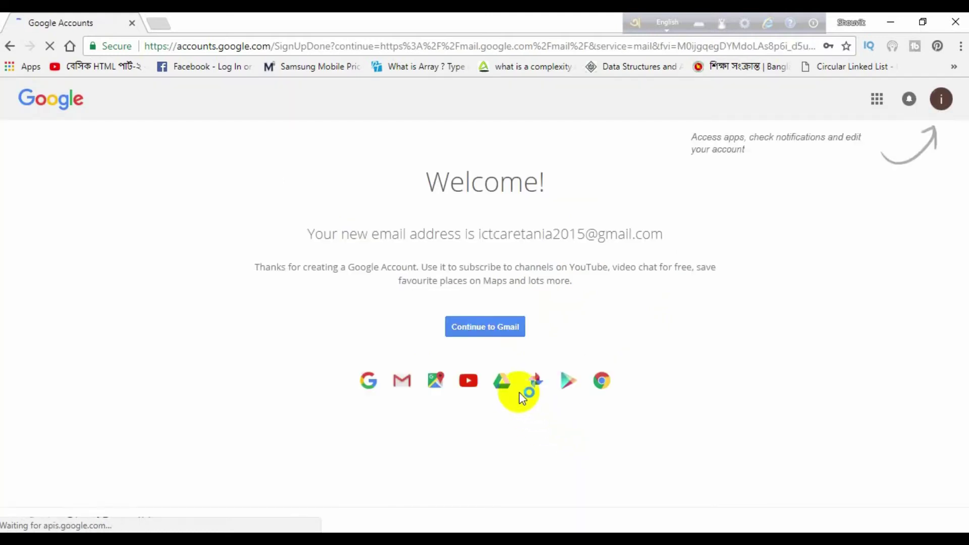
- Decline saving the password and continue to the new Gmail inbox
left_click(509, 326)
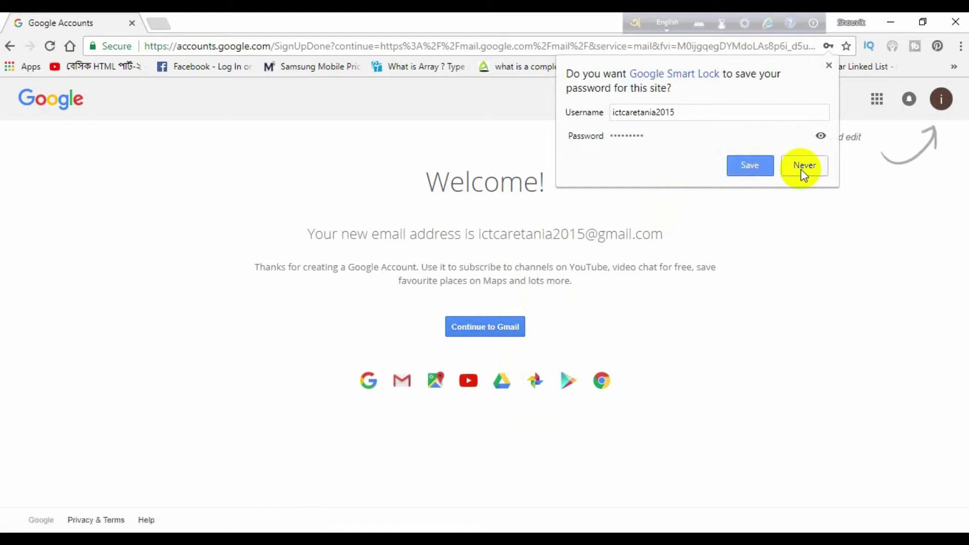
left_click(752, 169)
left_click(488, 323)
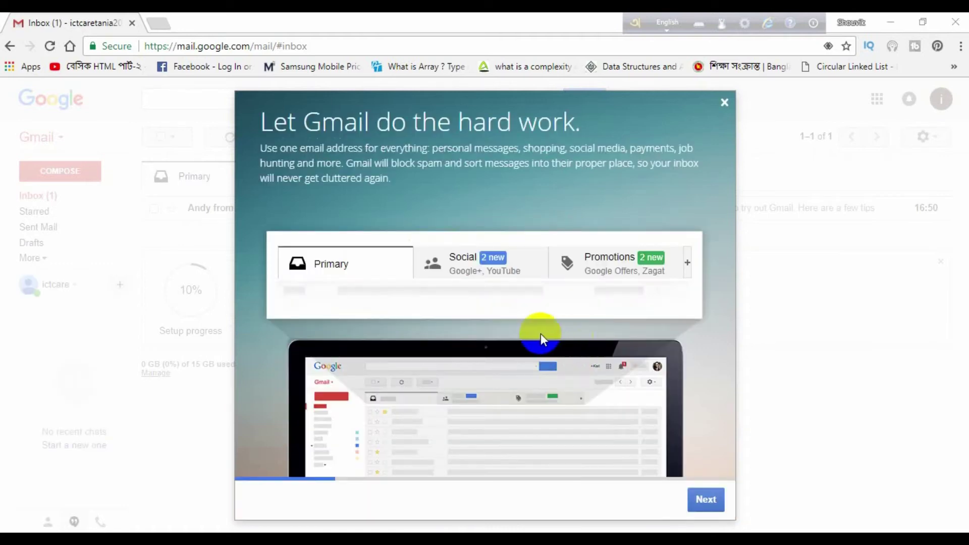
- Advance through all four slides of the Welcome to Gmail tour
left_click(709, 507)
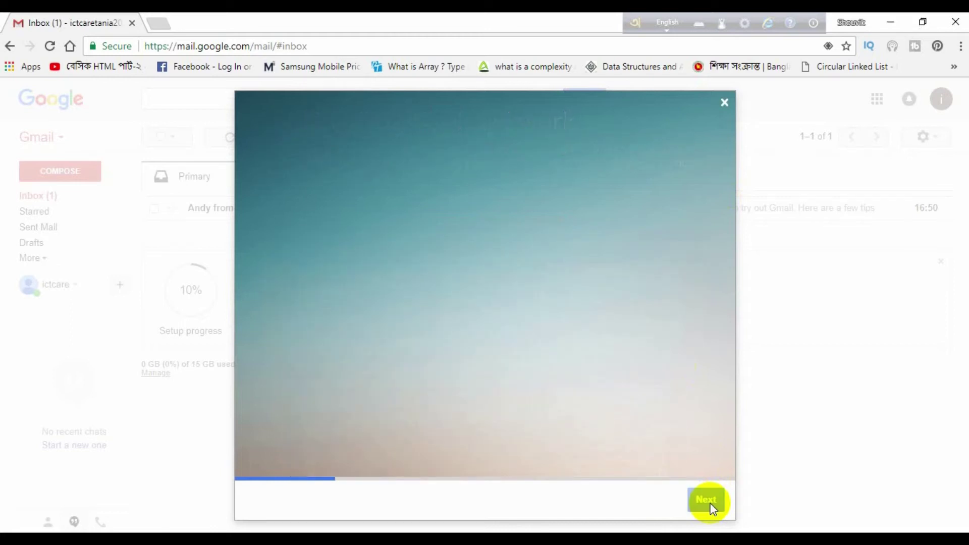
left_click(710, 492)
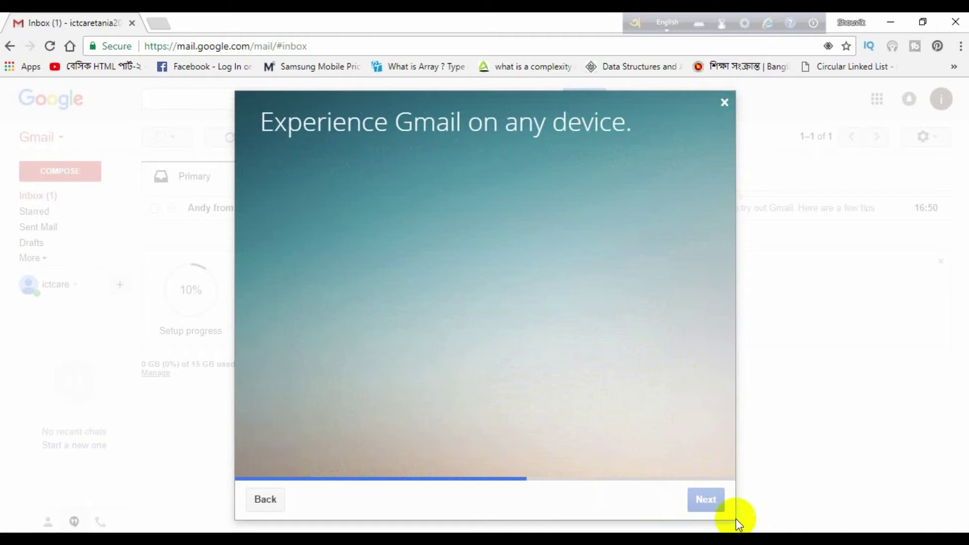
left_click(713, 499)
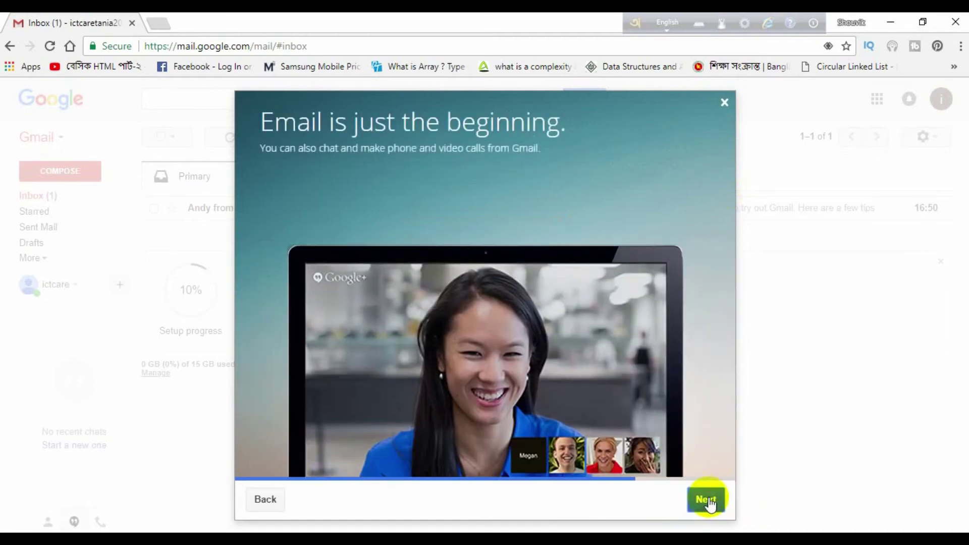
left_click(708, 497)
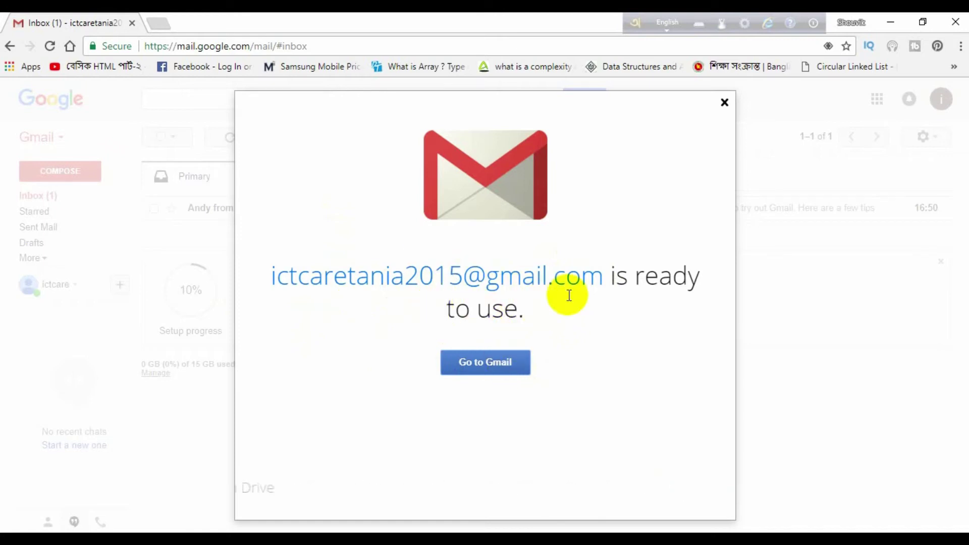
- Go to the inbox and read through Google's welcome email and its tips
left_click(487, 363)
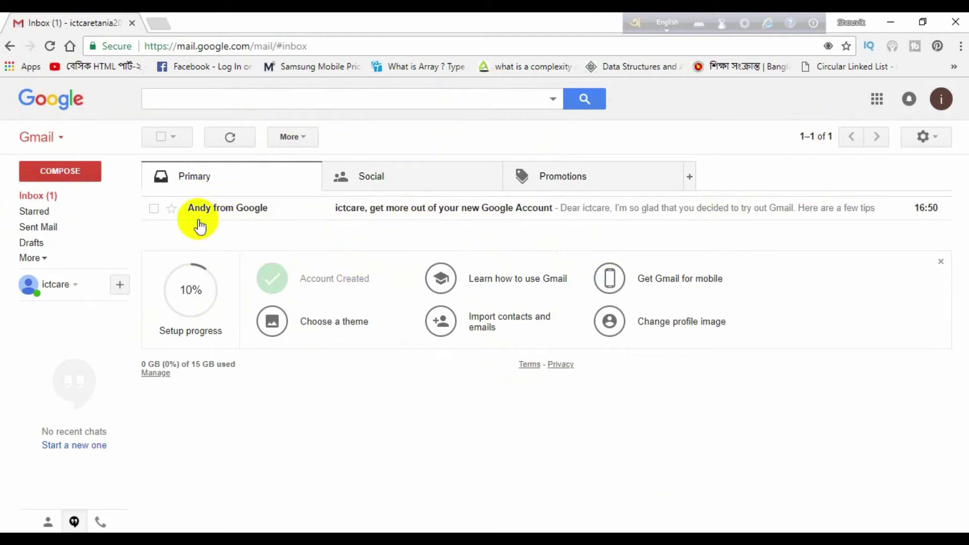
left_click(484, 209)
scroll(560, 311, "down", 3)
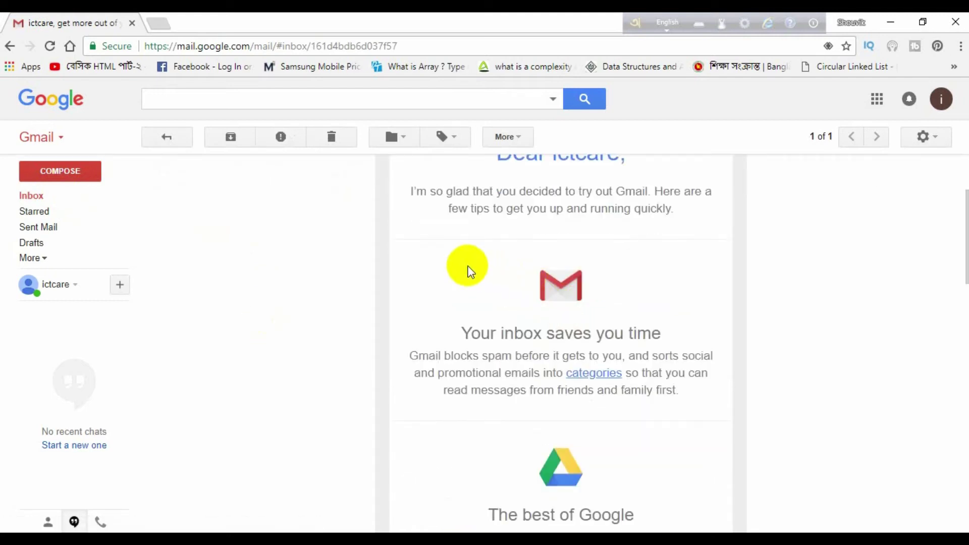
scroll(468, 270, "down", 8)
scroll(467, 268, "down", 8)
scroll(467, 267, "up", 12)
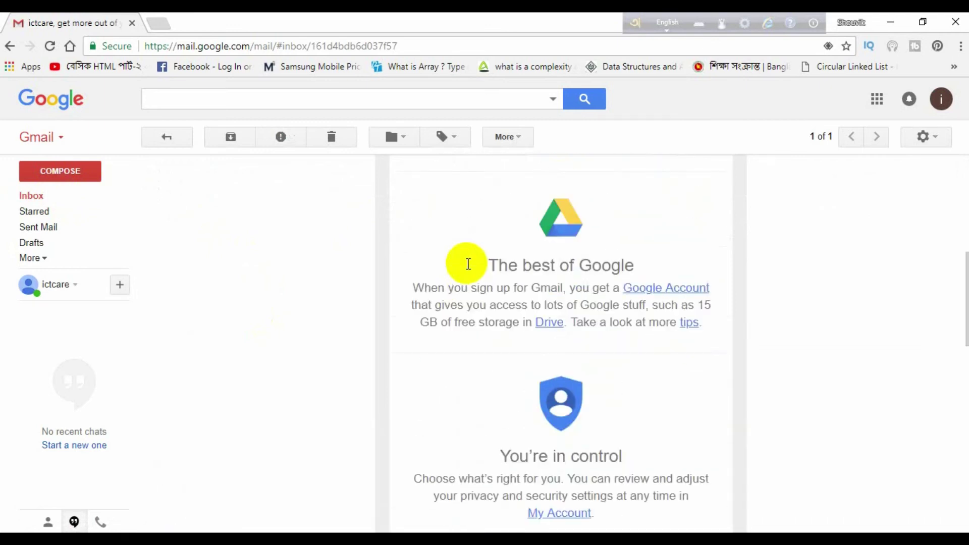